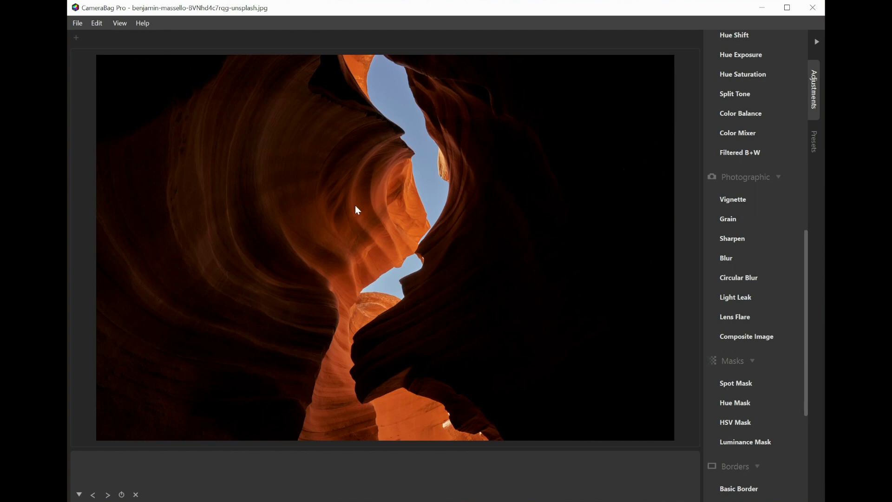
Check the program's version information from the Help menu
left_click(144, 25)
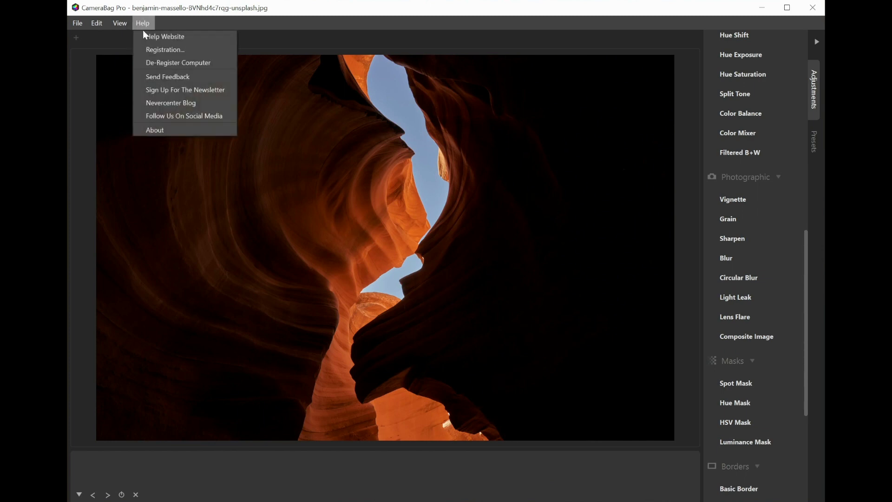
left_click(162, 130)
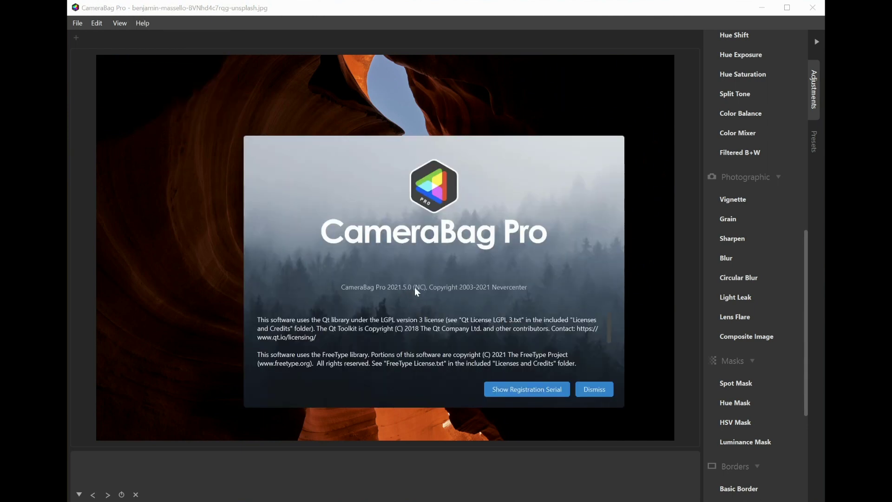
left_click(595, 390)
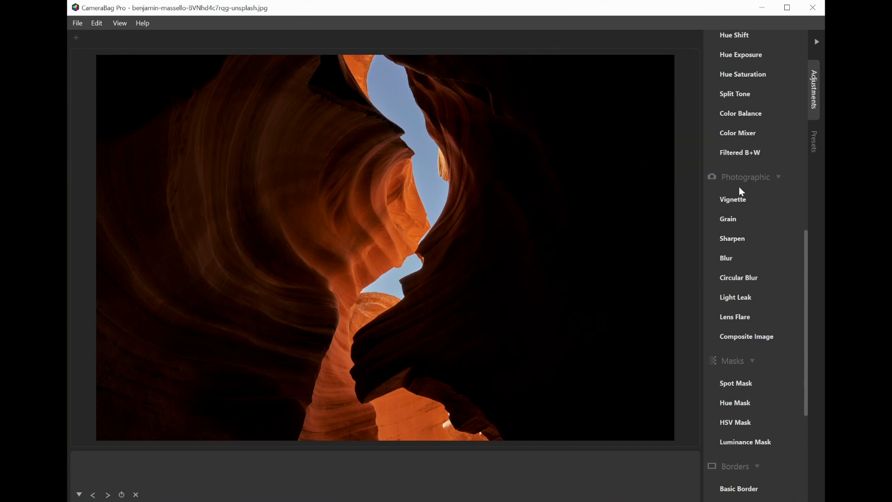
Add a Composite Image adjustment from the Photographic group and select its tile
left_click(744, 337)
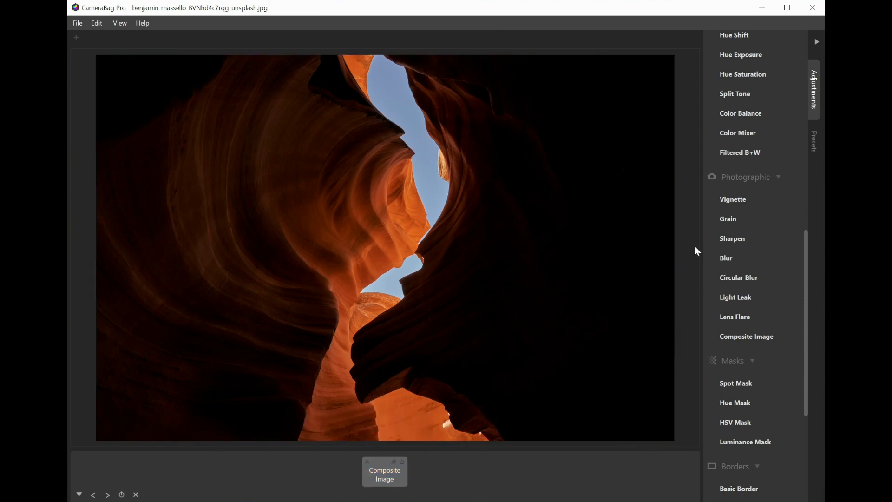
left_click(745, 178)
left_click(745, 178)
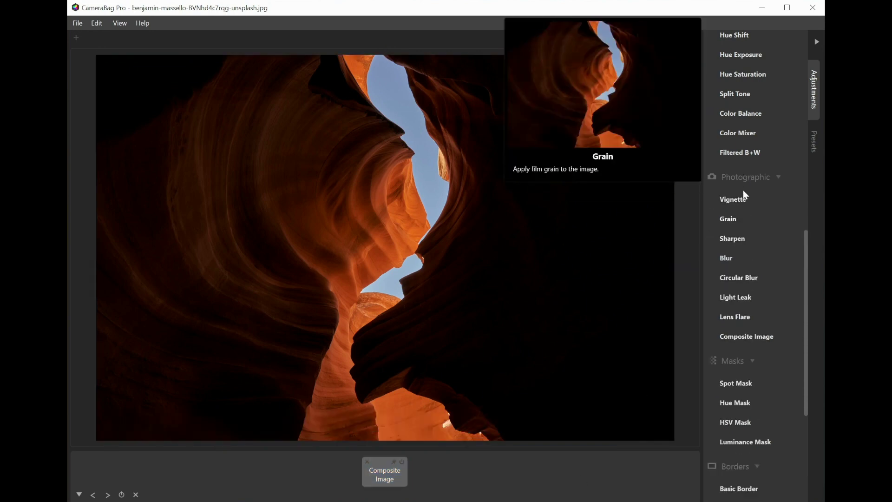
left_click(395, 478)
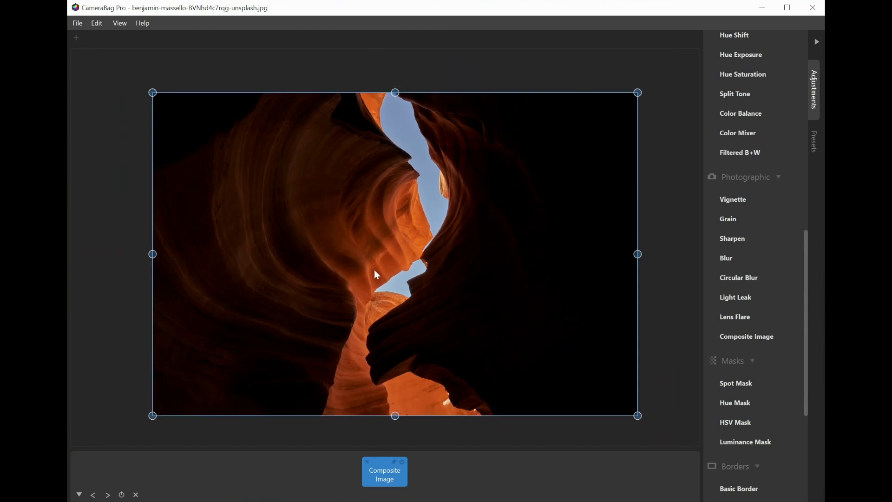
mouse_move(373, 269)
left_mouse_down()
mouse_move(368, 256)
mouse_move(376, 272)
left_mouse_up()
left_click(433, 482)
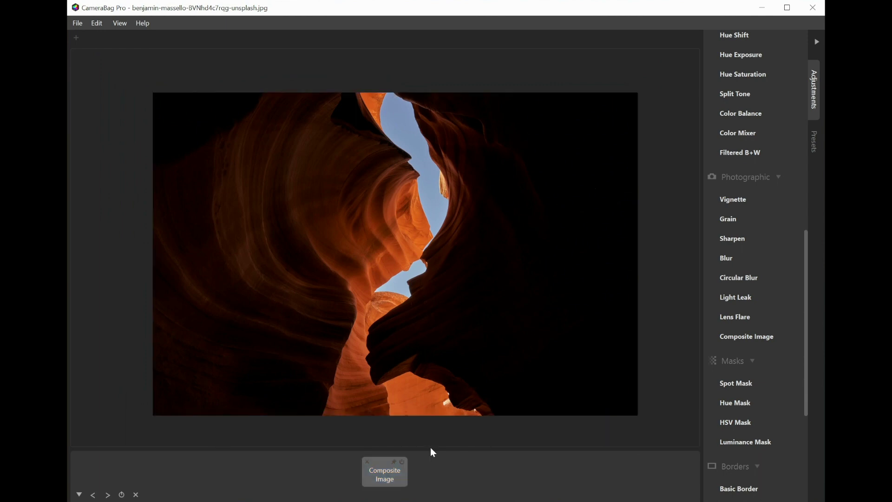
left_click(385, 477)
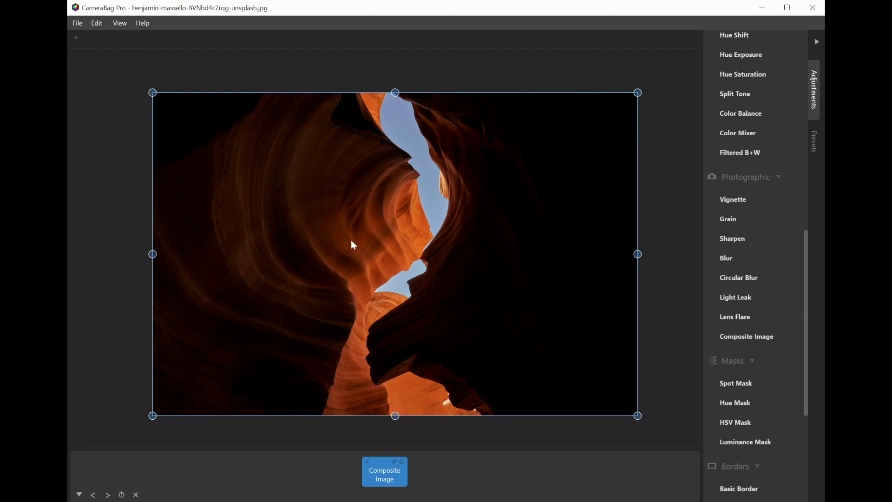
scroll(391, 338, "up", 1)
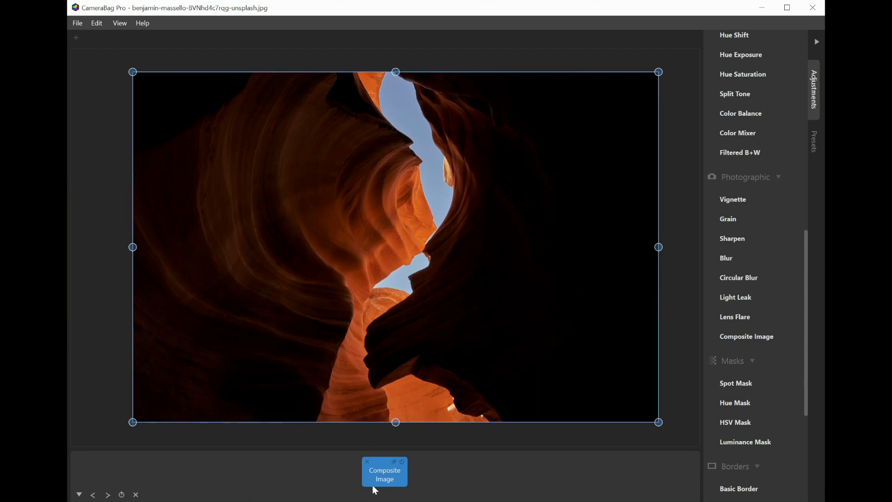
Load the cloudy sunset photo from Desktop/photos/new unsplash as the composite file
mouse_move(320, 433)
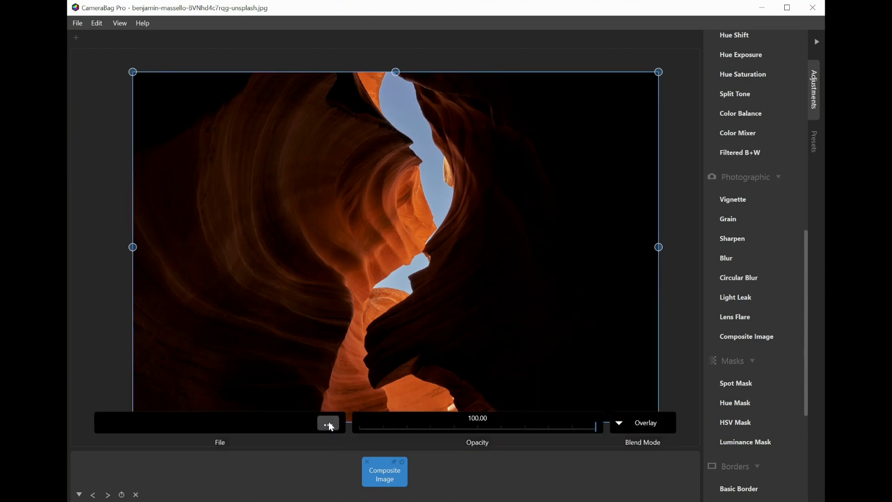
left_click(331, 426)
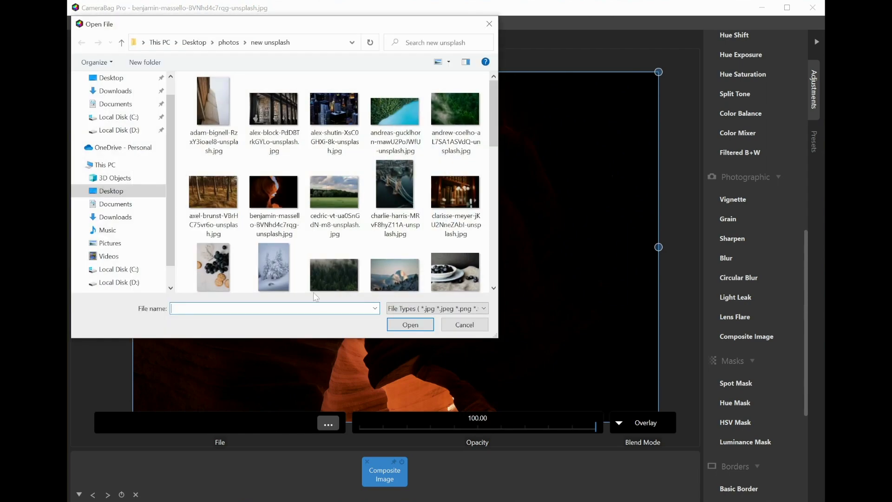
scroll(354, 188, "down", 1)
scroll(353, 188, "down", 1)
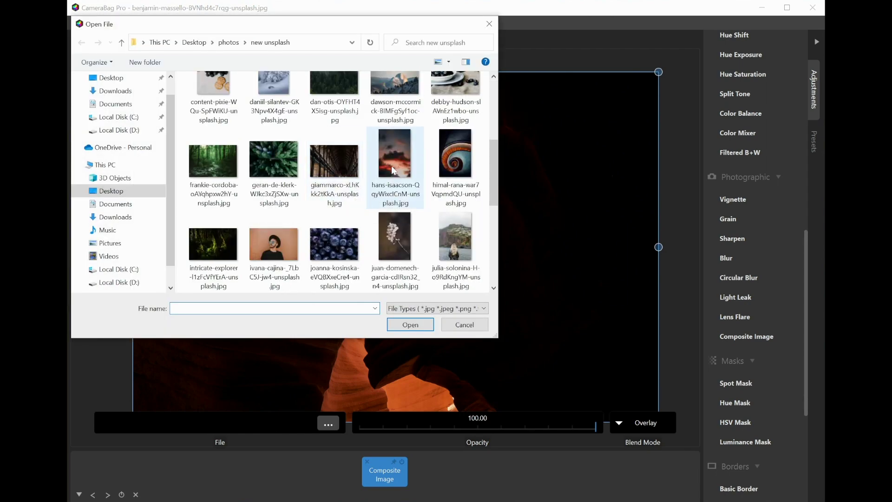
double_click(391, 163)
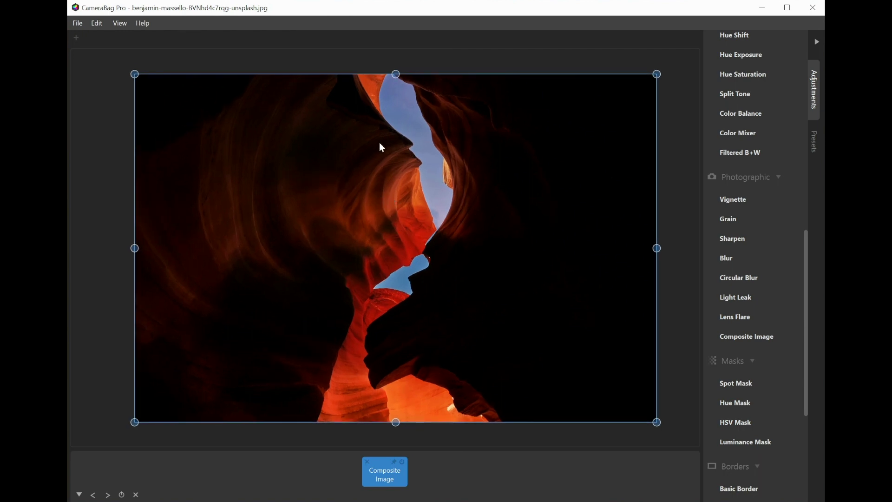
Compare the composite on and off, try Standard at opacity 100, then switch to Screen
left_click(402, 462)
left_click(402, 461)
mouse_move(559, 449)
left_click(644, 424)
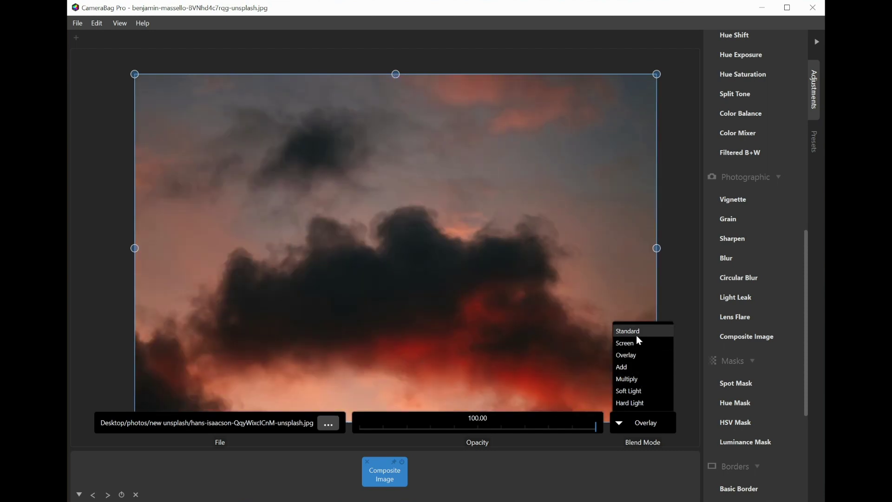
left_click(640, 338)
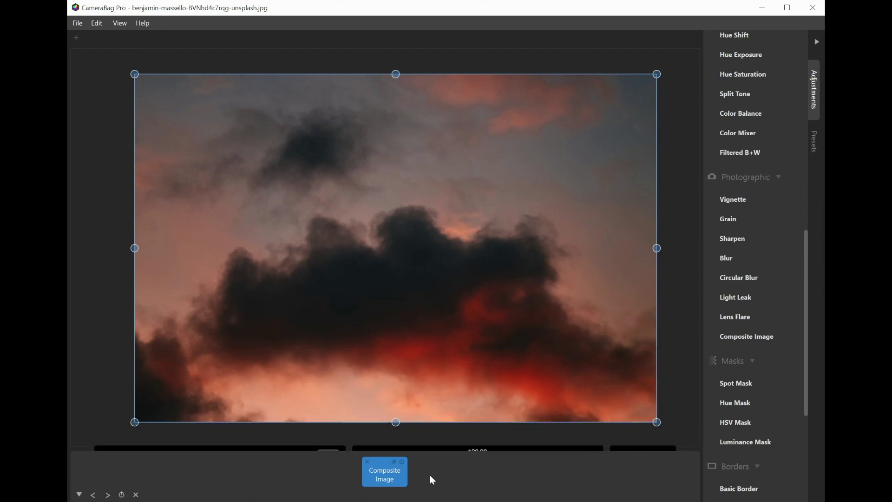
left_click_drag(579, 429, 608, 429)
left_click(629, 422)
left_click(640, 347)
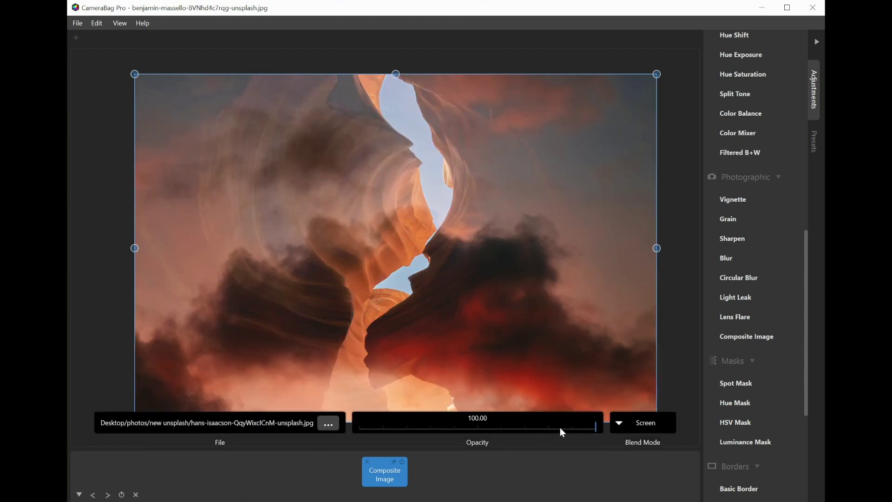
left_click(475, 468)
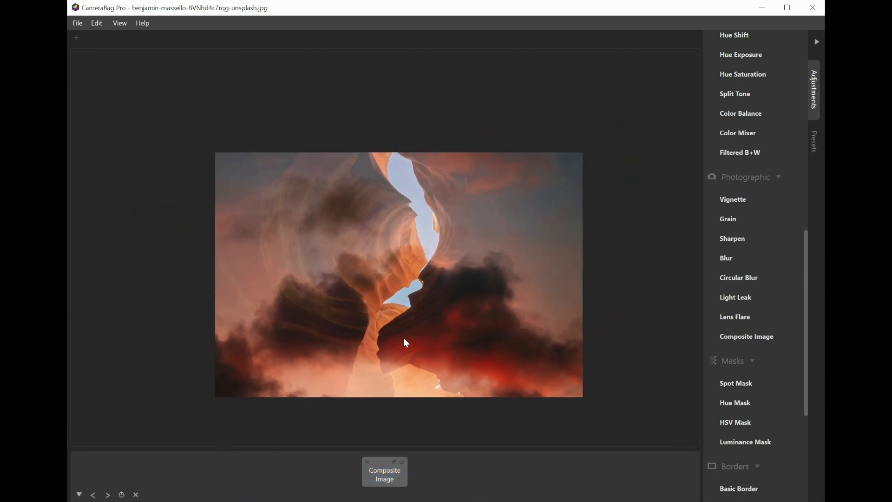
Move and resize the cloud overlay around the canvas to find its placement
left_click(386, 476)
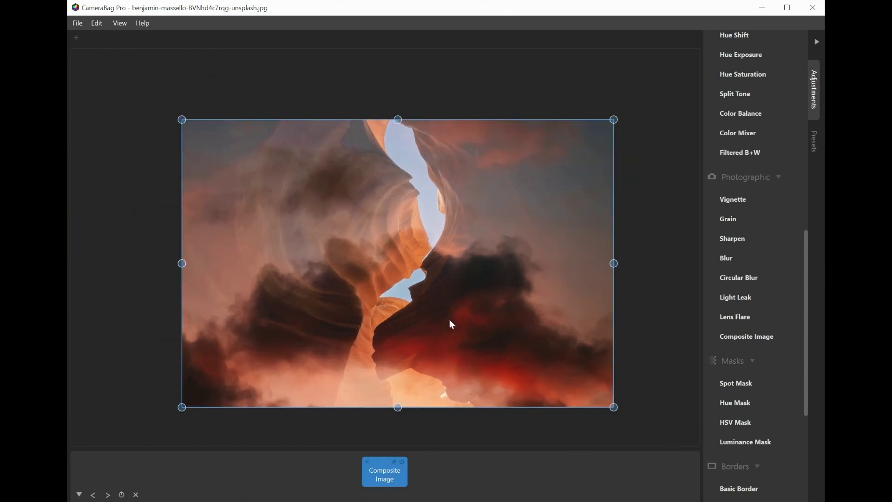
left_click_drag(449, 319, 450, 339)
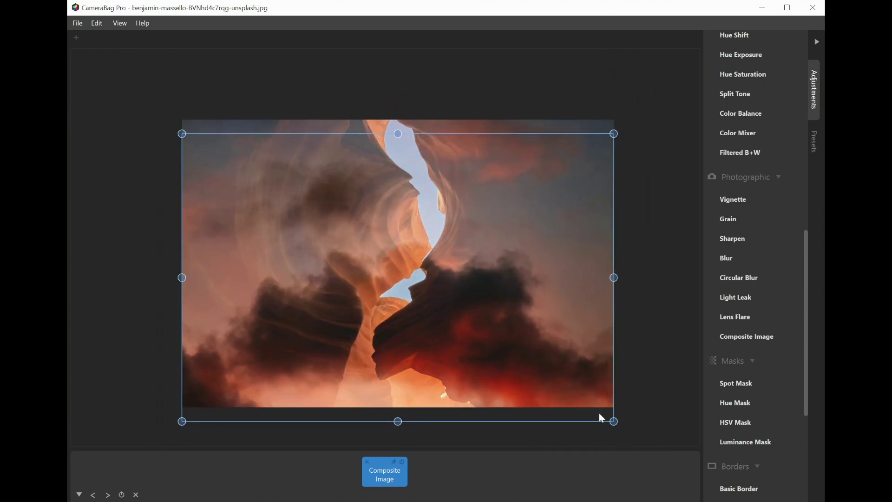
left_click_drag(605, 420, 418, 330)
left_click_drag(397, 302, 464, 307)
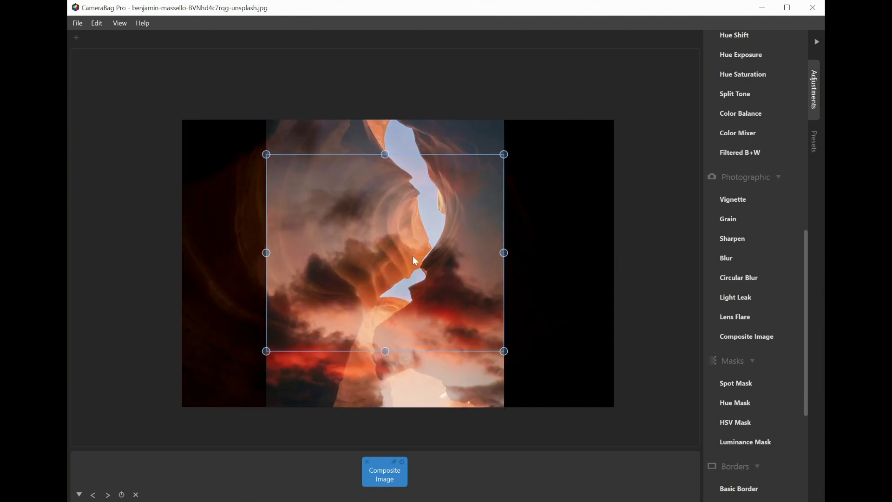
mouse_move(418, 273)
left_mouse_down()
mouse_move(437, 275)
mouse_move(424, 280)
left_mouse_up()
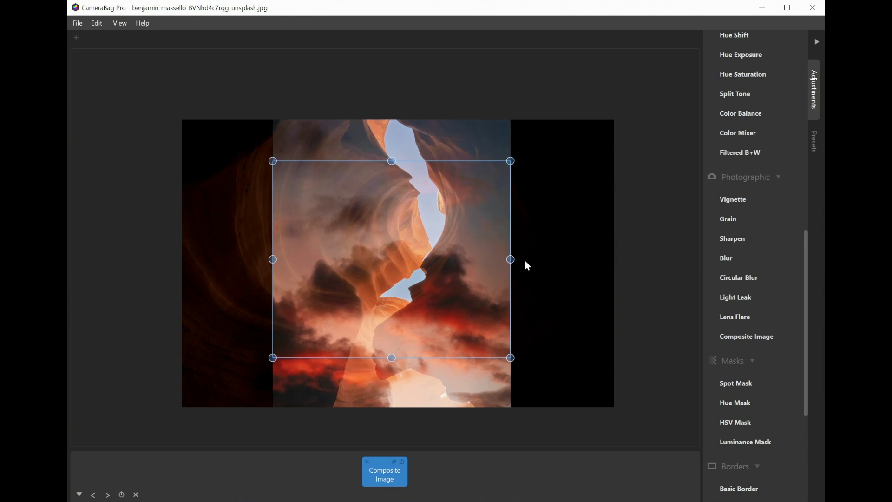
left_click_drag(512, 358, 533, 353)
left_click_drag(409, 264, 315, 225)
Enlarge the cloud overlay to fill the whole photo and shift it upward over the canyon
left_click_drag(444, 309, 612, 408)
left_click_drag(613, 263, 617, 266)
left_click_drag(398, 404, 397, 408)
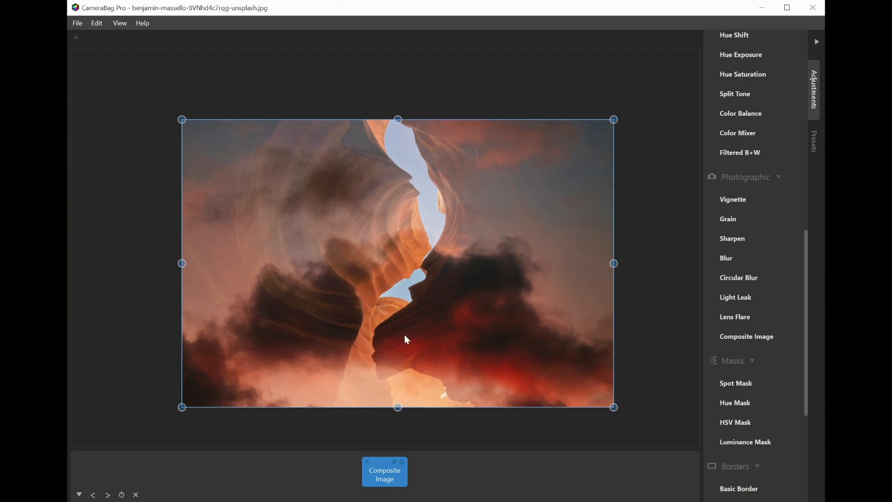
left_click_drag(407, 339, 406, 254)
Deselect the composite layer and scroll the adjustment tray to review the result
left_click(432, 486)
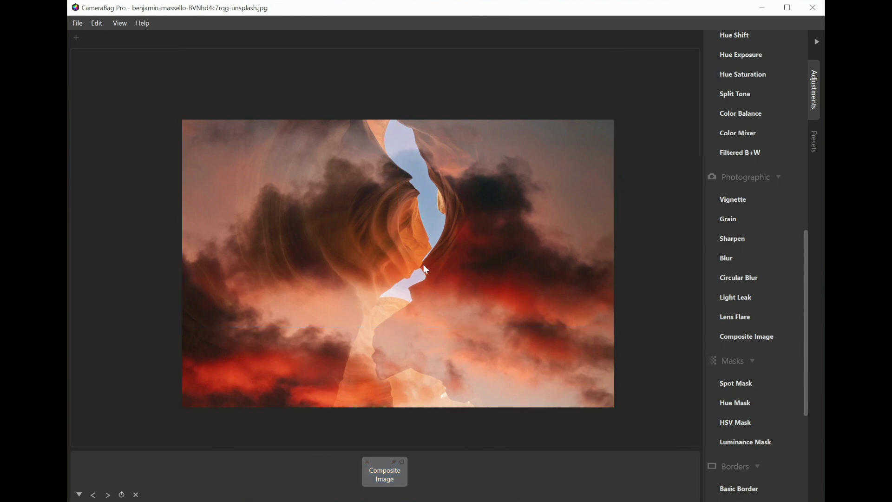
scroll(436, 312, "down", 1)
scroll(437, 313, "up", 2)
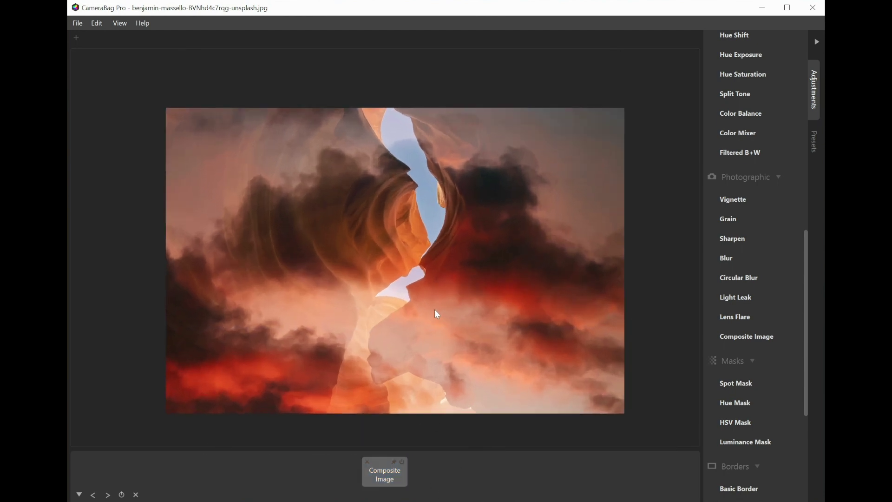
scroll(435, 311, "down", 1)
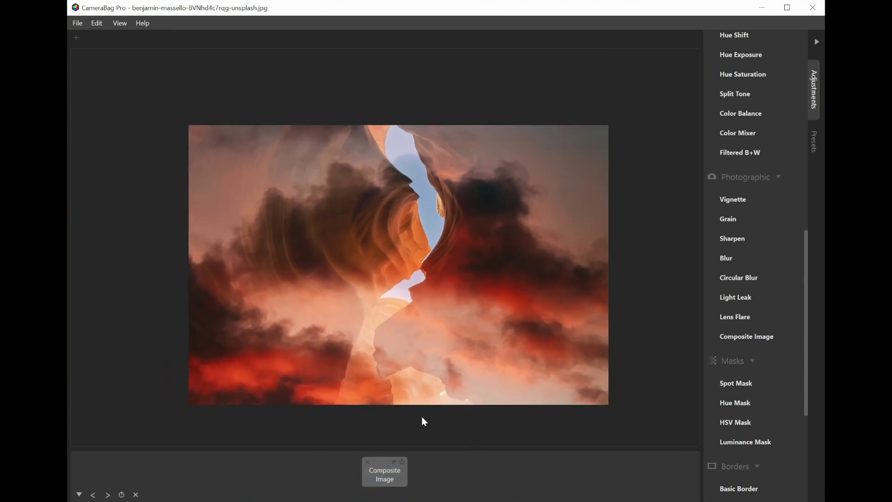
left_click(391, 483)
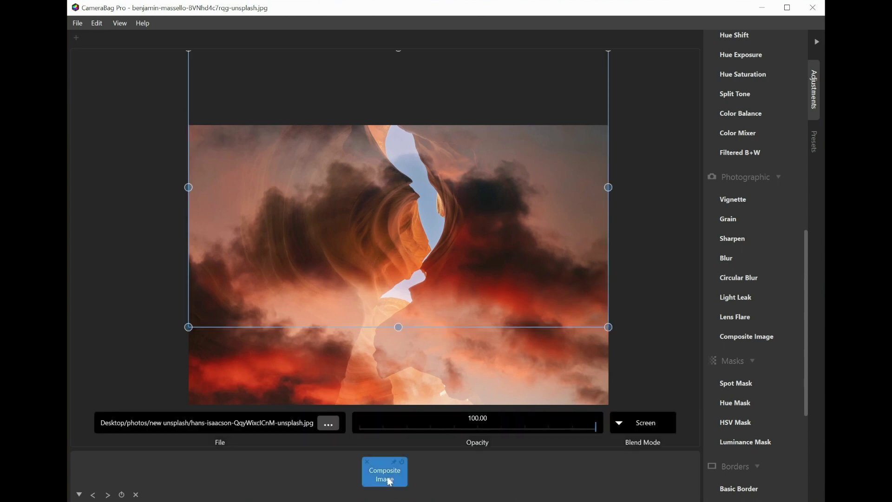
left_click(464, 473)
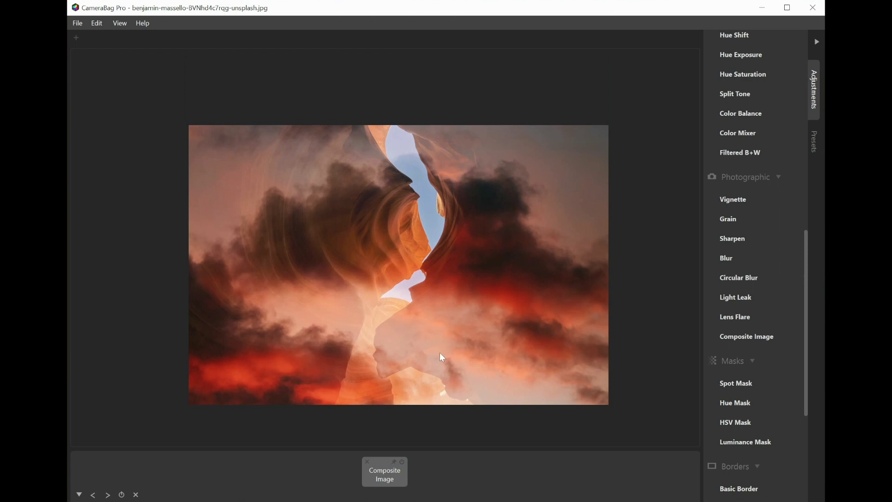
scroll(440, 353, "up", 1)
Replace the composite file with the canyon photo, then align and slightly enlarge it
left_click(385, 472)
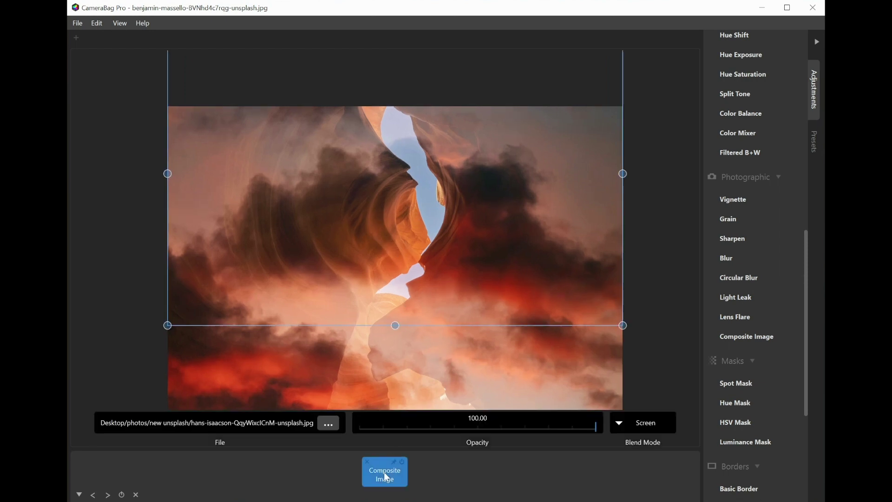
left_click(328, 423)
double_click(273, 192)
left_click_drag(425, 226, 416, 274)
left_click_drag(586, 370, 604, 393)
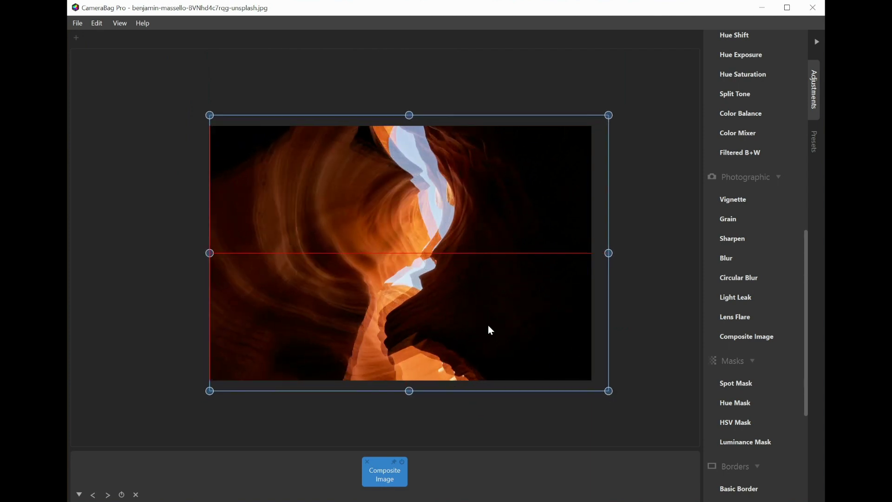
Add a Blur adjustment to the photo and raise its Amount
left_click(517, 464)
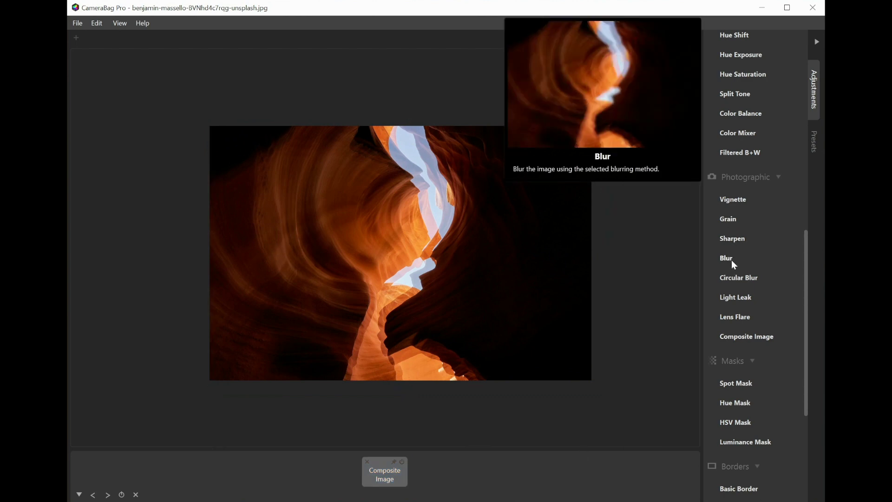
left_click_drag(728, 259, 237, 454)
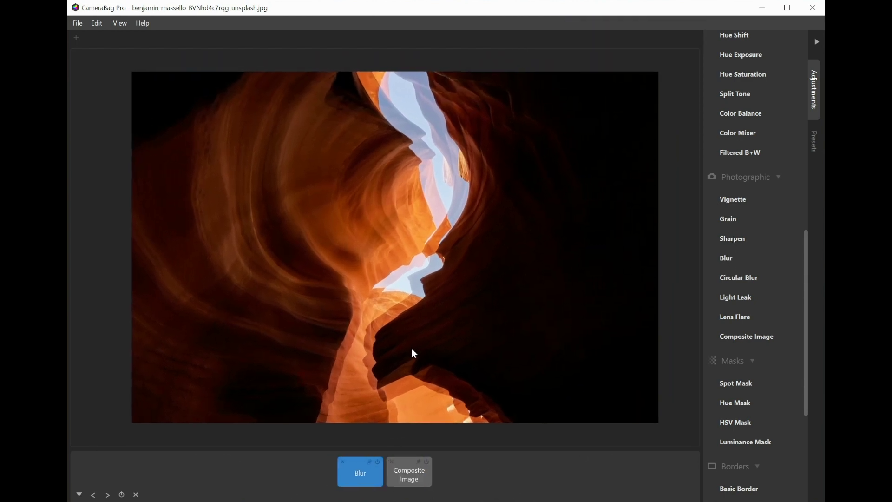
left_click(367, 476)
left_click_drag(162, 420, 229, 424)
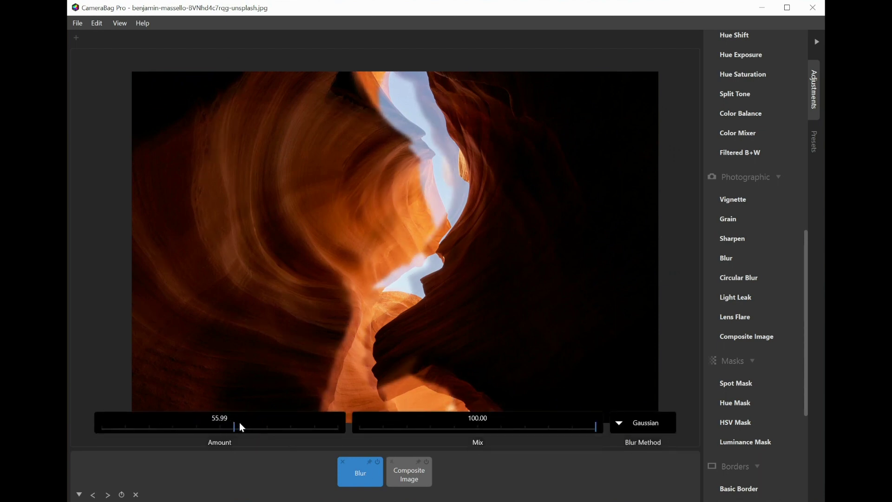
left_click(288, 470)
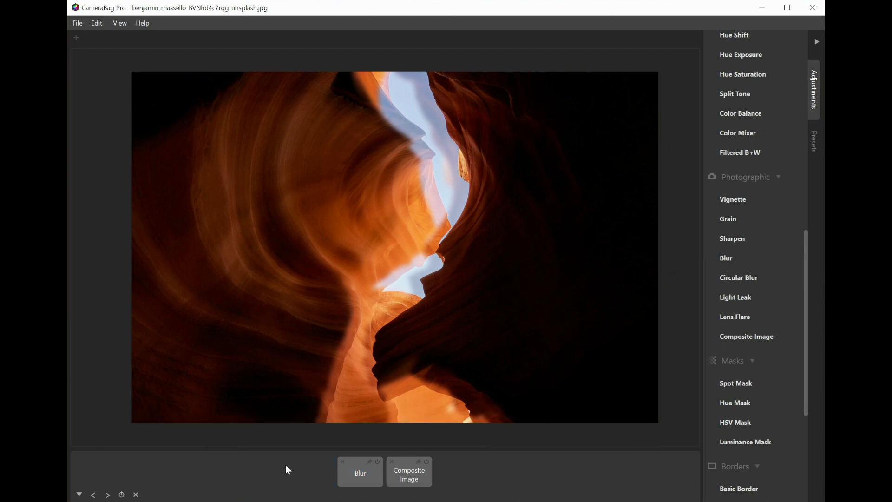
Shift the composite canyon copy to the left for a ghosted, offset look
left_click(427, 479)
left_click_drag(422, 375, 405, 346)
left_click(439, 469)
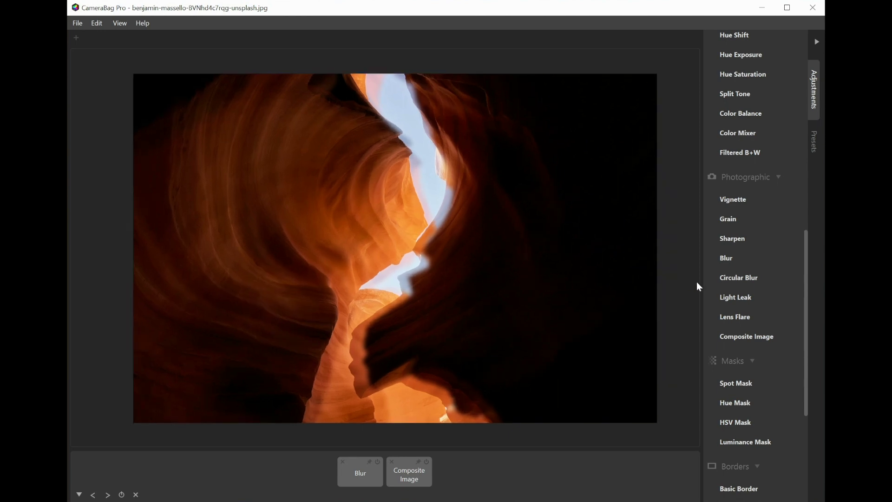
Add a Text Overlay from the Utility section with the default Lorem ipsum text
scroll(738, 259, "down", 3)
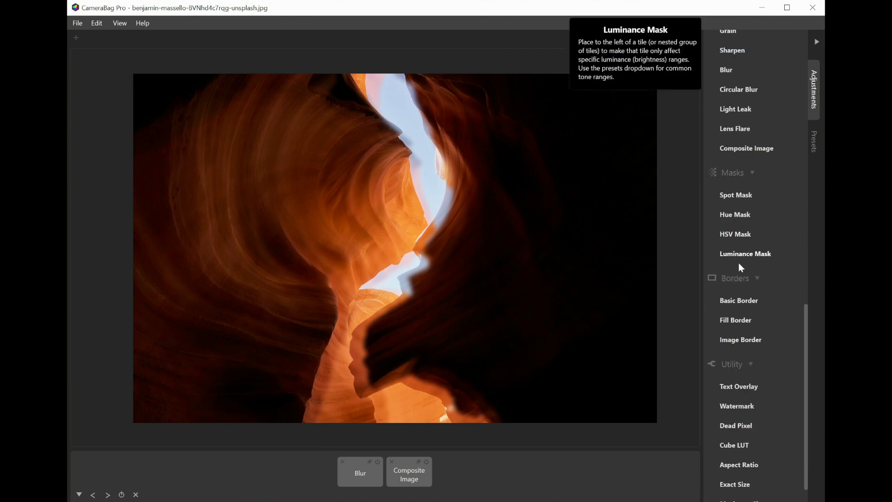
scroll(738, 263, "down", 1)
left_click(732, 356)
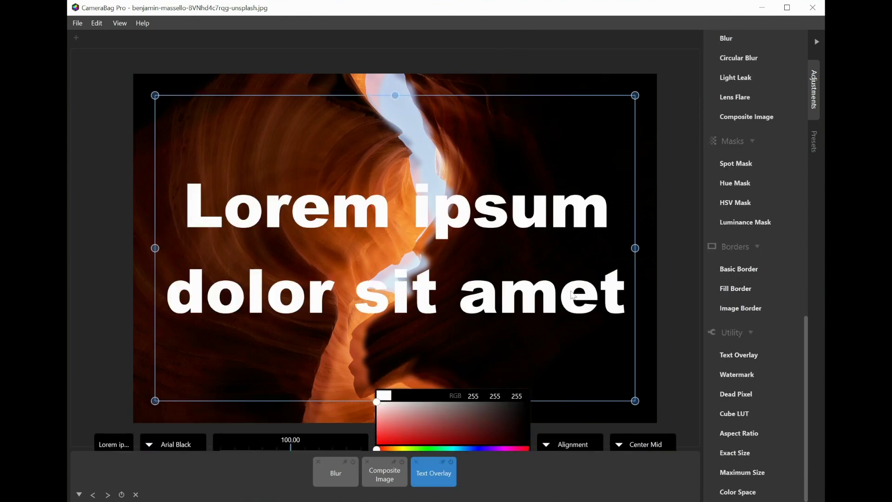
left_click(522, 426)
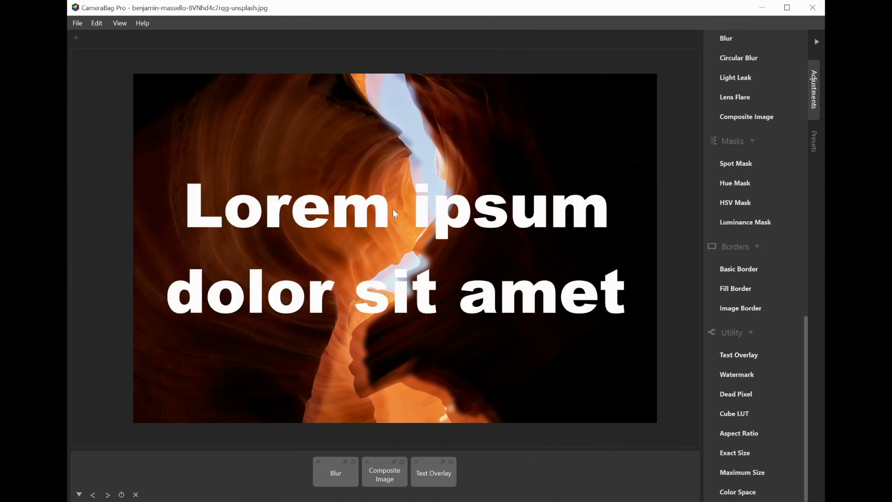
scroll(403, 211, "down", 1)
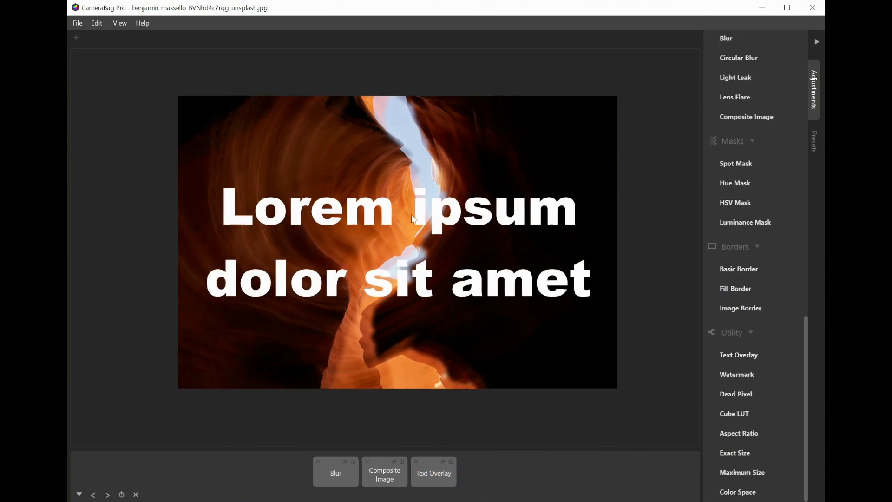
left_click(437, 483)
Set the text overlay font to Candara Bold
left_click(159, 430)
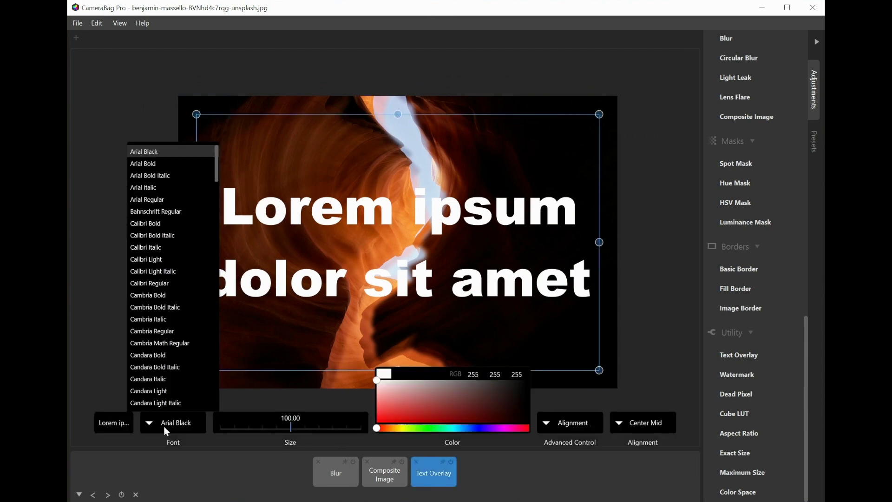
key("Down")
key("Down")
key("Down")
key("Down")
key("Down")
key("Down")
key("Down")
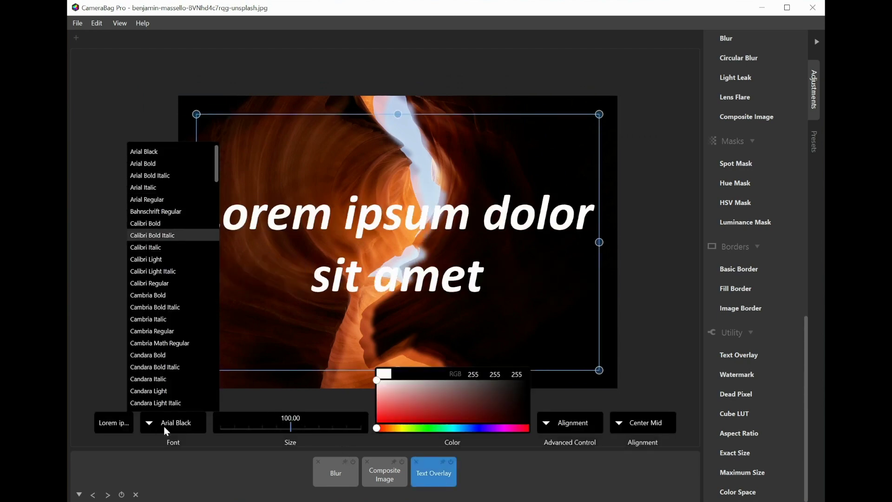
key("Down")
key("Down")
key("Down")
key("Down")
key("Down")
key("Down")
key("Down")
key("Down")
key("Up")
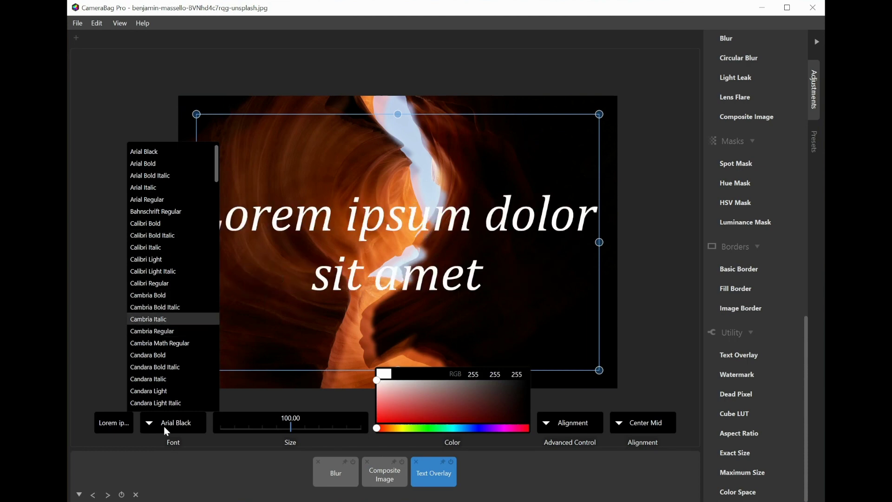
key("Down")
key("Down")
key("Down")
key("Down")
key("Up")
key("Return")
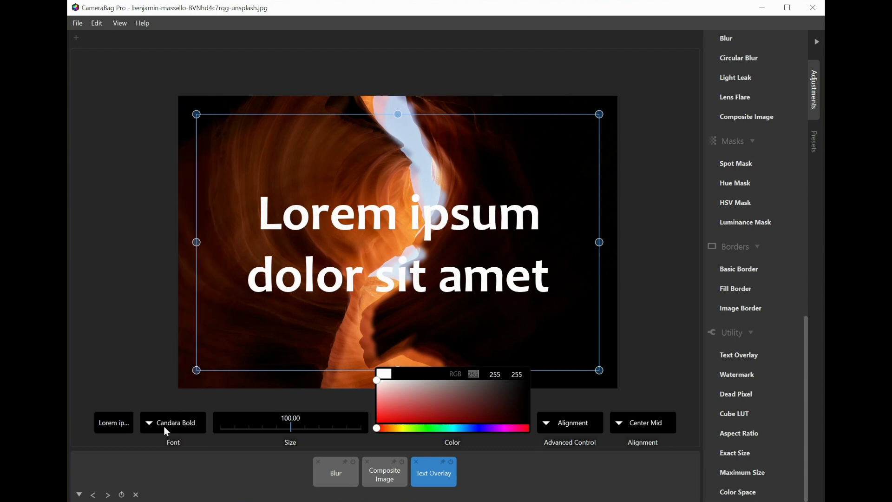
left_click(533, 474)
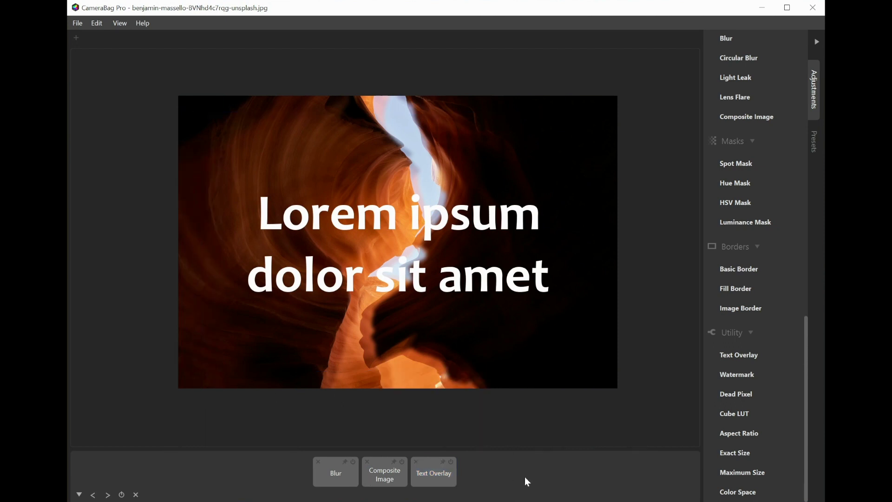
Set the text overlay's blend mode to Overlay and its colour to dark grey (RGB 43, 43, 43)
scroll(432, 372, "up", 2)
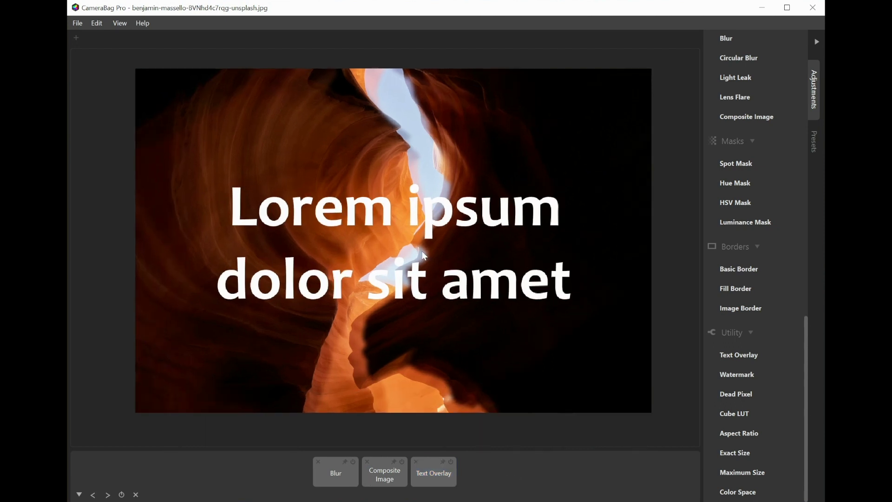
left_click(433, 475)
left_click(568, 424)
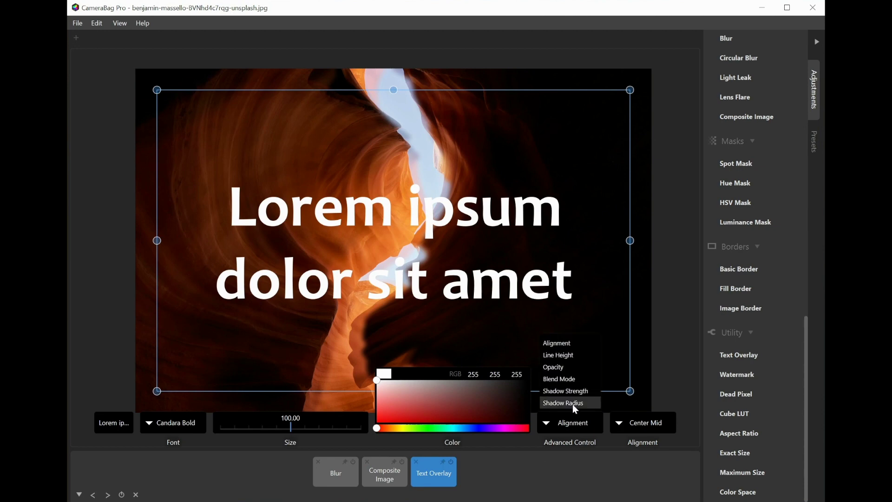
left_click(567, 380)
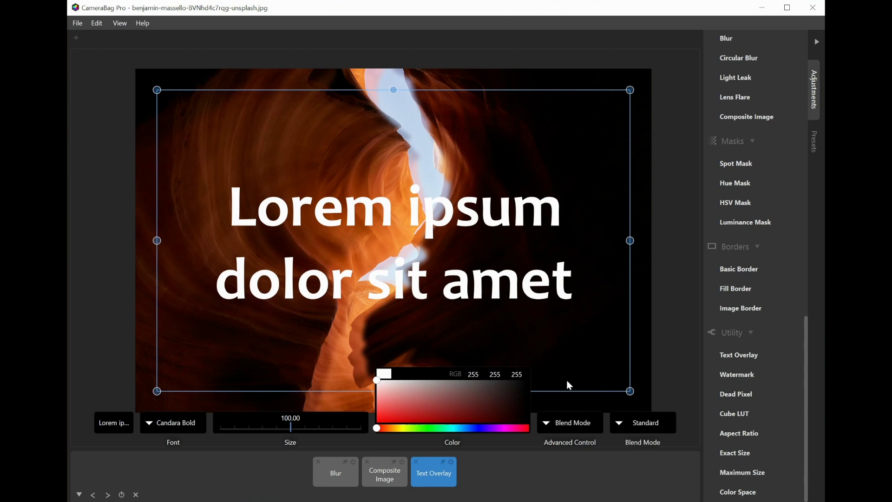
left_click(634, 420)
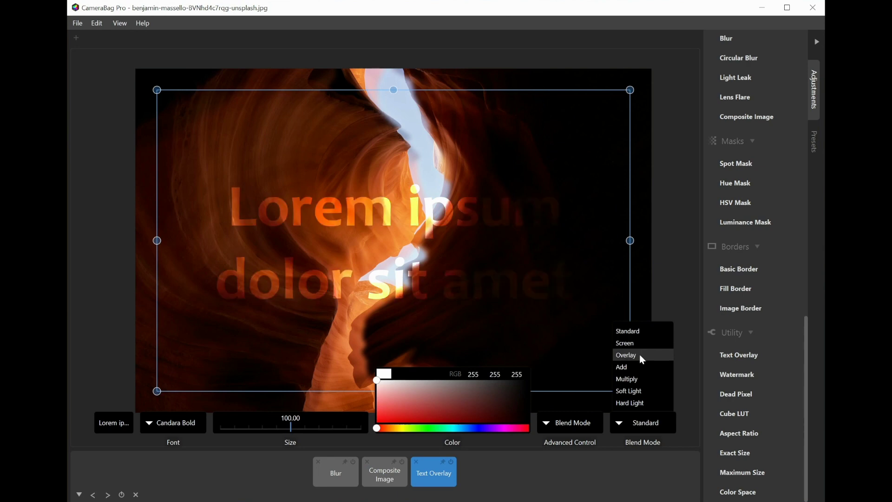
left_click(642, 359)
left_click_drag(413, 393, 505, 365)
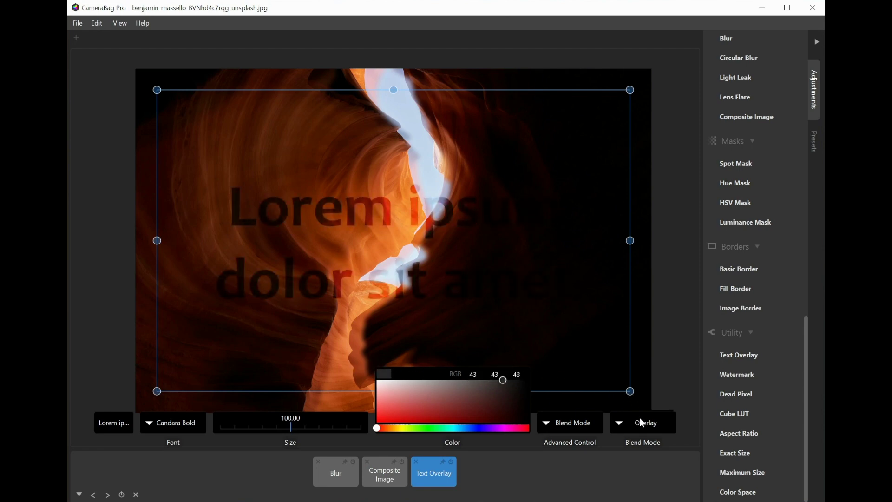
left_click(643, 423)
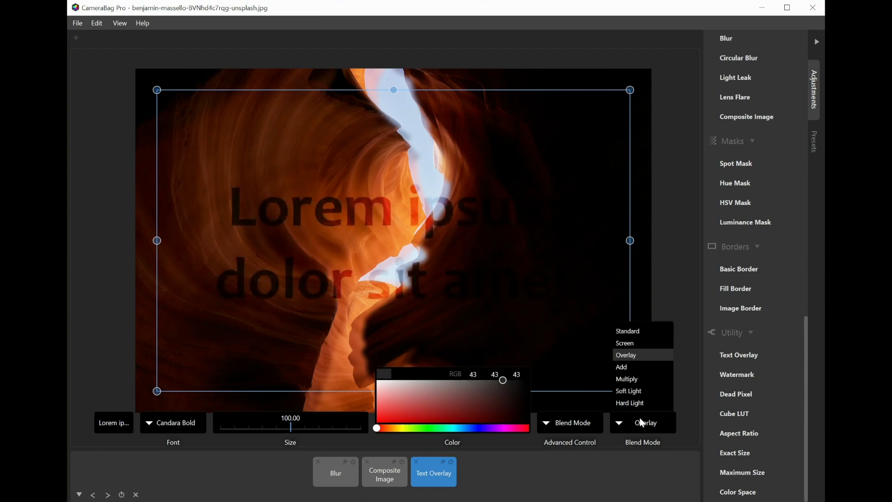
Try Screen and Add blend modes on the text with a pure red colour
left_click(632, 344)
left_click_drag(473, 388, 365, 433)
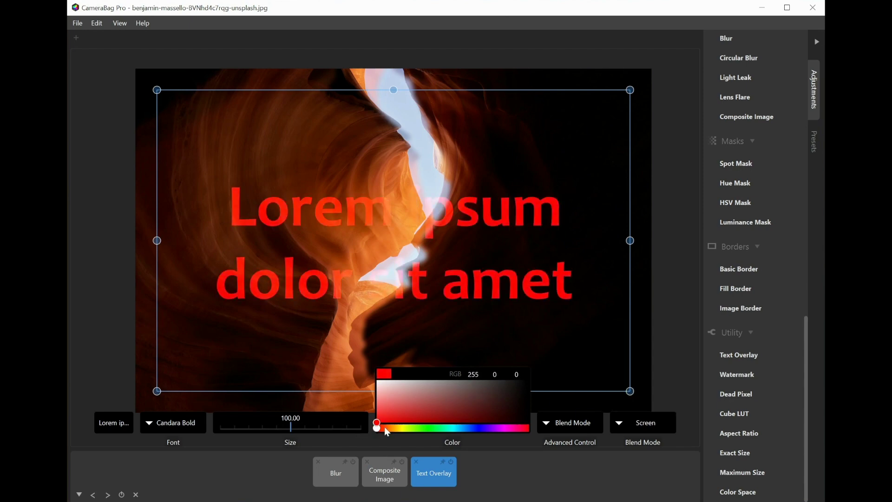
left_click(644, 422)
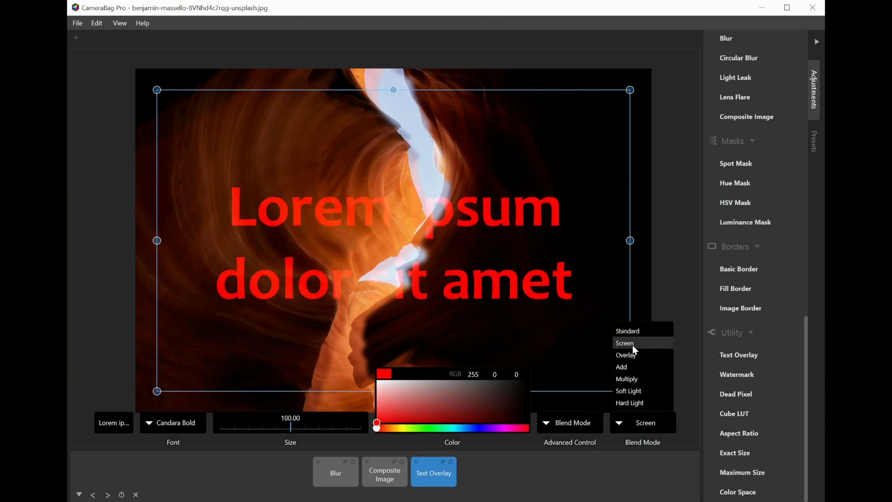
left_click(636, 367)
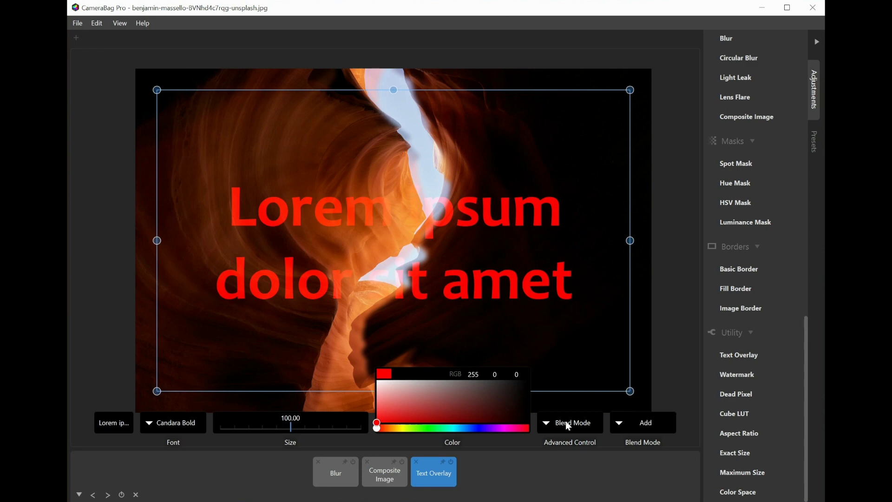
left_click(523, 479)
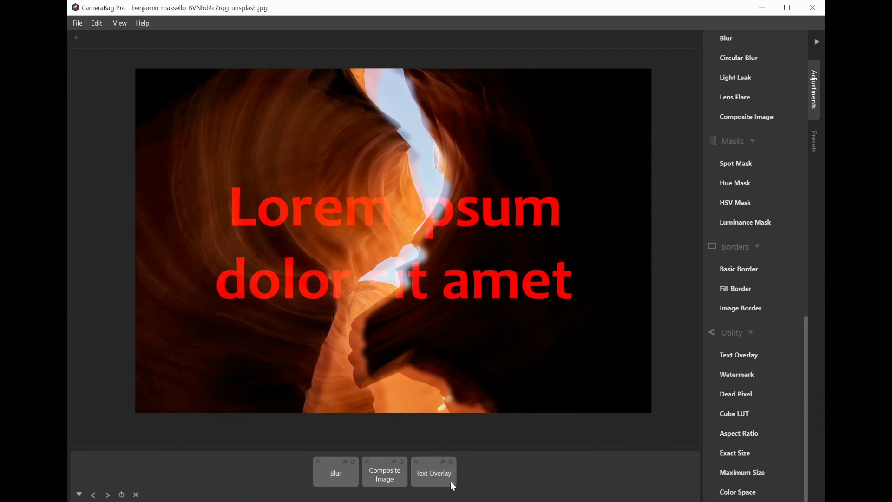
Turn the text back to white and set its blend mode to Soft Light
left_click(435, 474)
left_click_drag(418, 413, 353, 374)
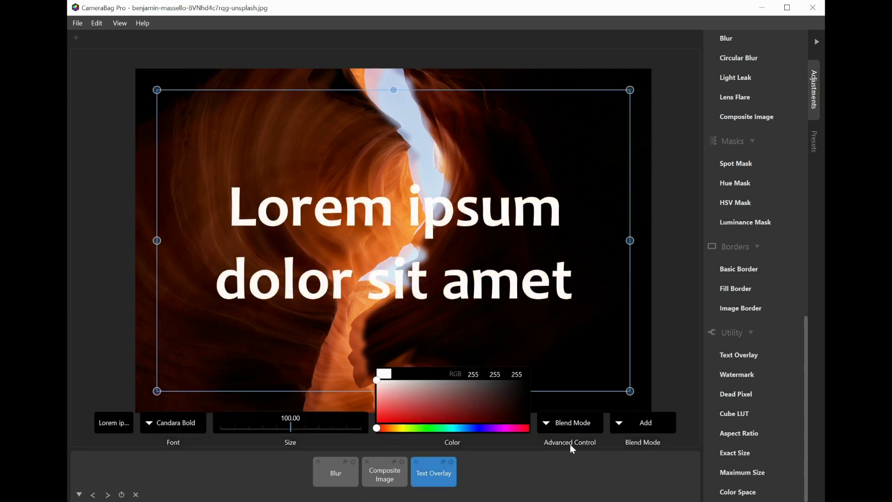
left_click(645, 422)
left_click(639, 393)
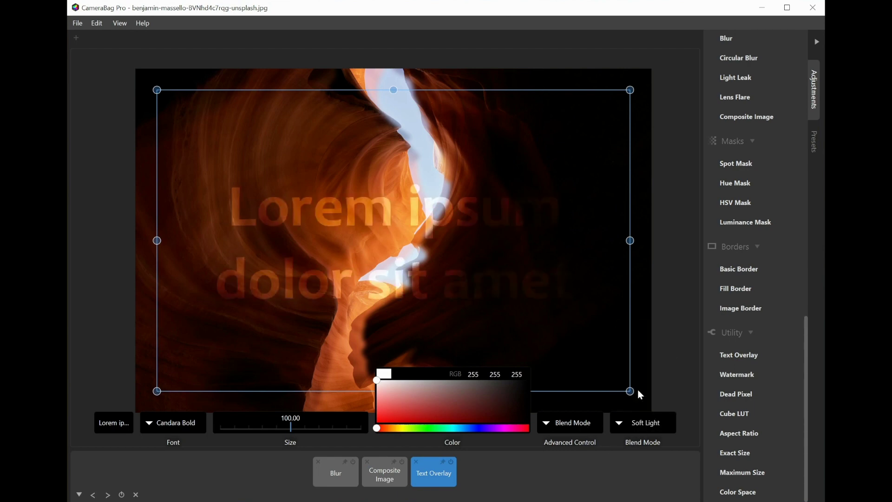
left_click(509, 469)
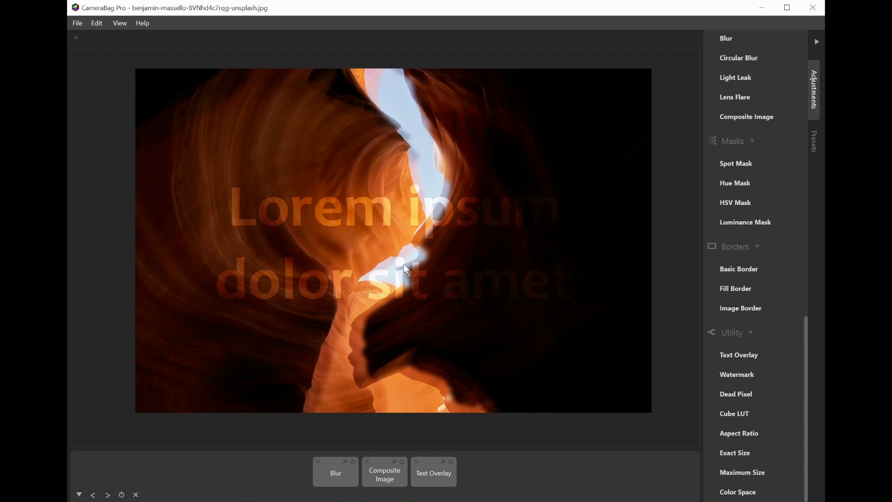